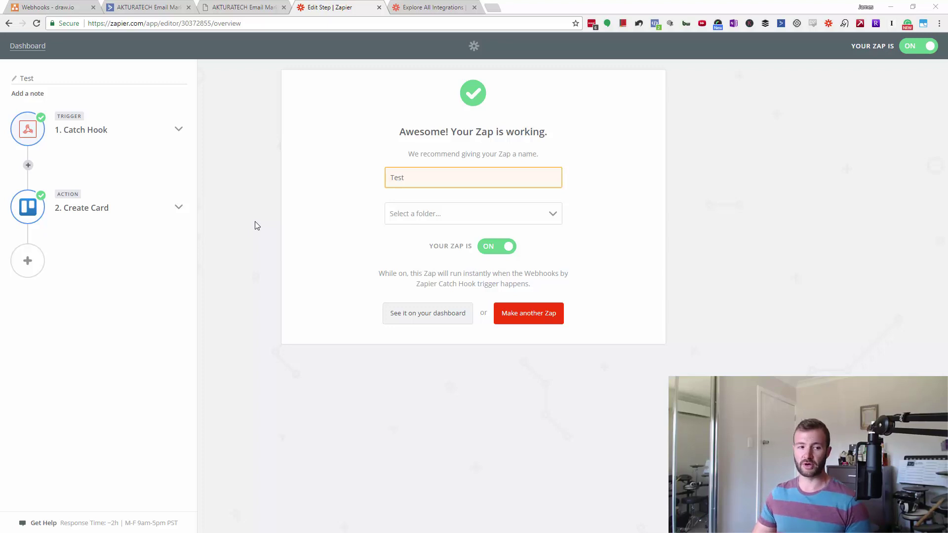
Step: Insert a Filter step set to 'Only continue if…' between Catch Hook and Create Card
{"action": "left_click", "coordinate": [28, 165]}
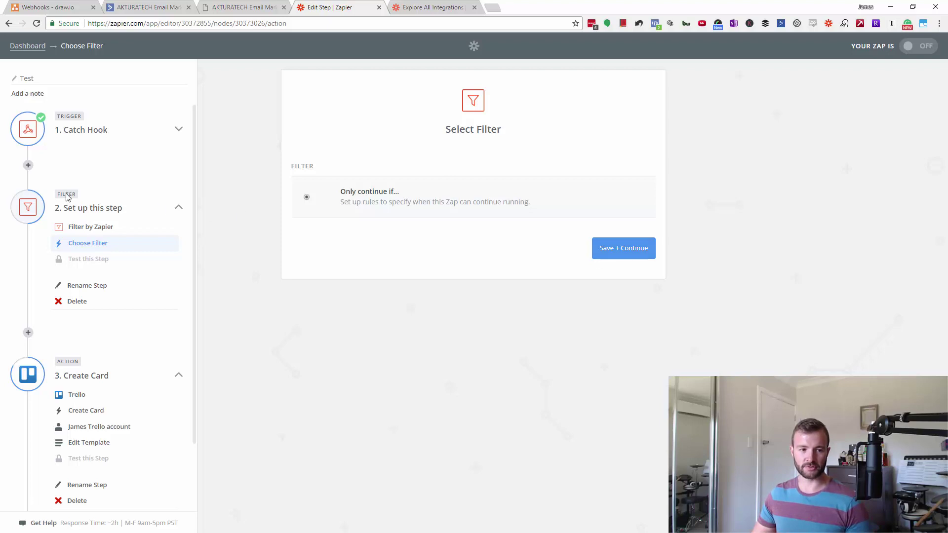
{"action": "left_click", "coordinate": [603, 256]}
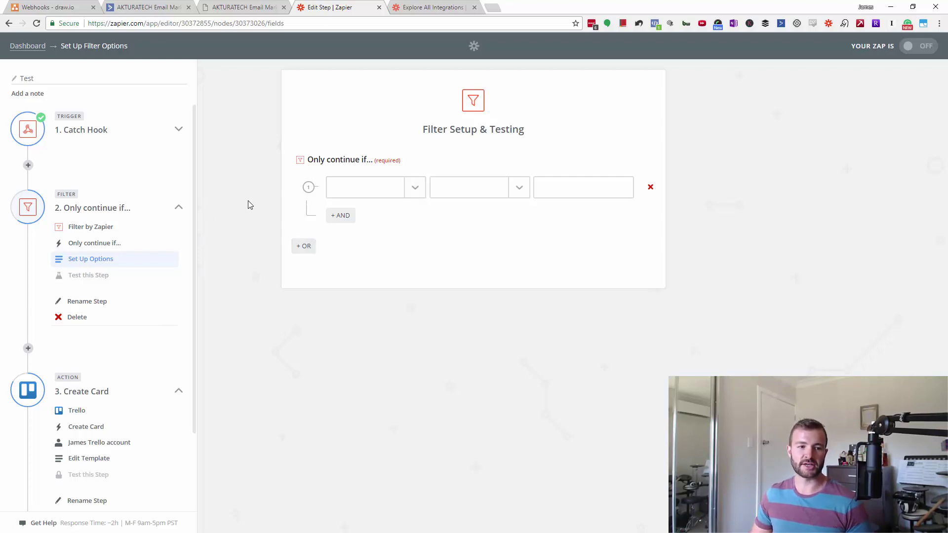
Step: Set the condition Contact[fields][chargebee Plan Id] (Text) Exactly matches small-agency-1 and continue to testing
{"action": "left_click", "coordinate": [415, 187]}
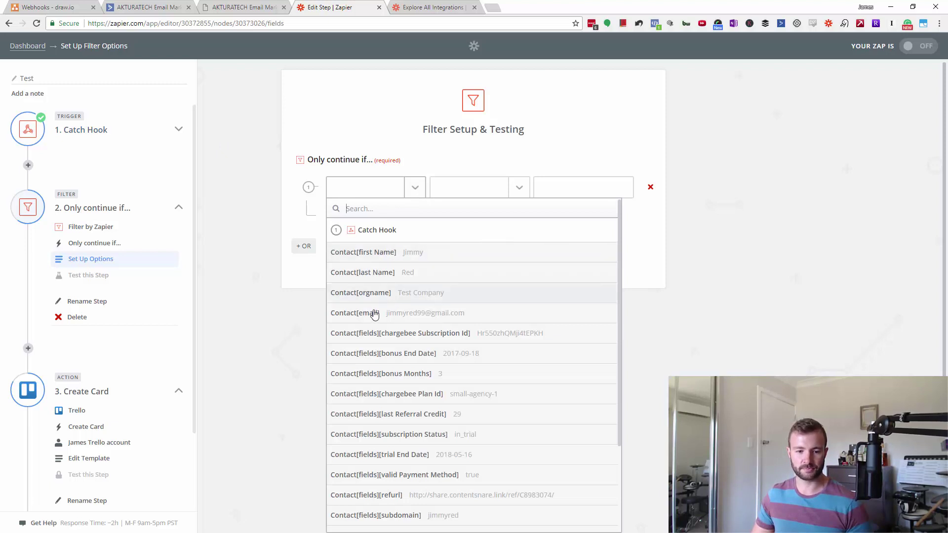
{"action": "left_click_drag", "start_coordinate": [620, 270], "coordinate": [616, 247]}
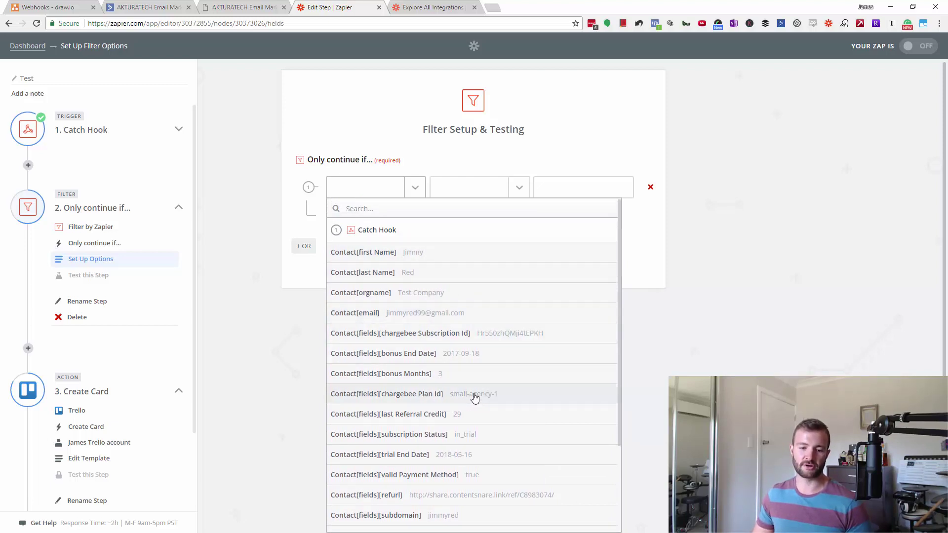
{"action": "left_click", "coordinate": [504, 402]}
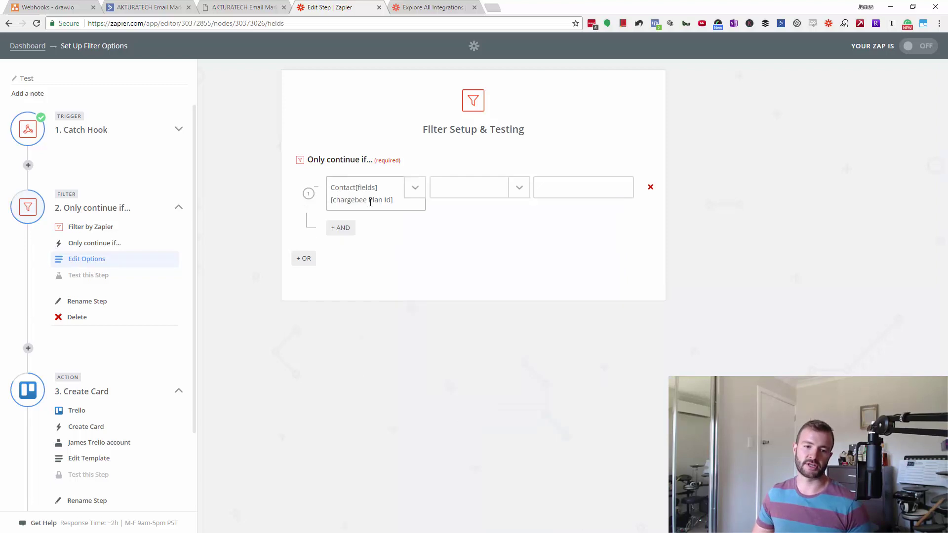
{"action": "left_click", "coordinate": [471, 193]}
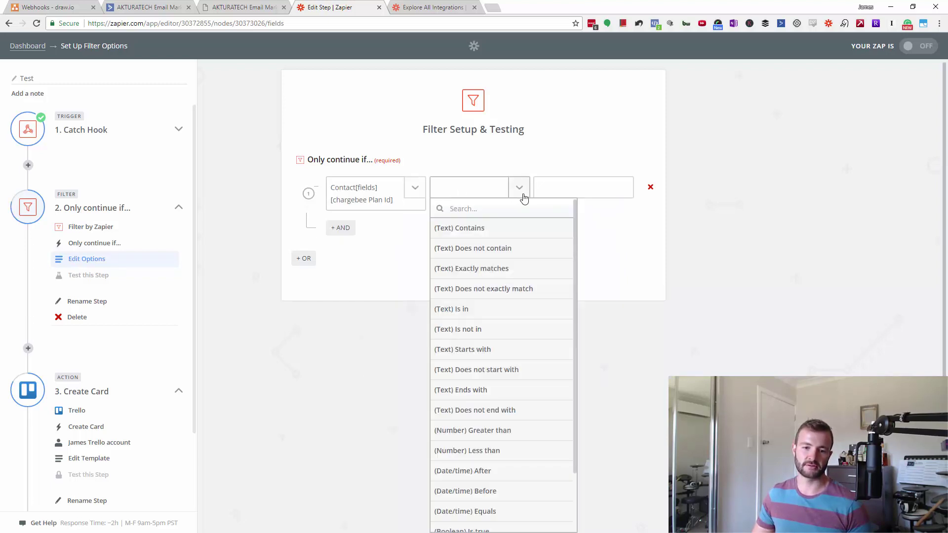
{"action": "left_click", "coordinate": [488, 268]}
{"action": "type", "text": "small"}
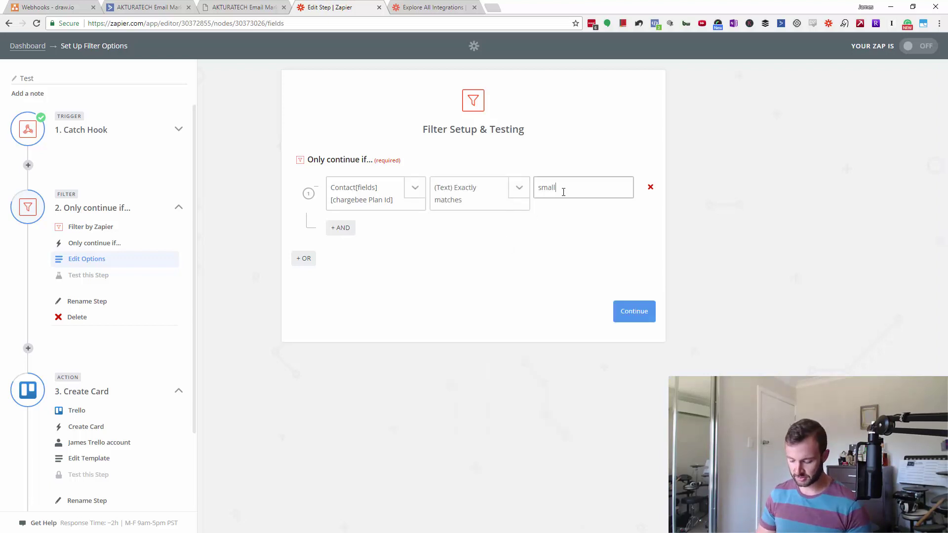
{"action": "type", "text": "-agency-1"}
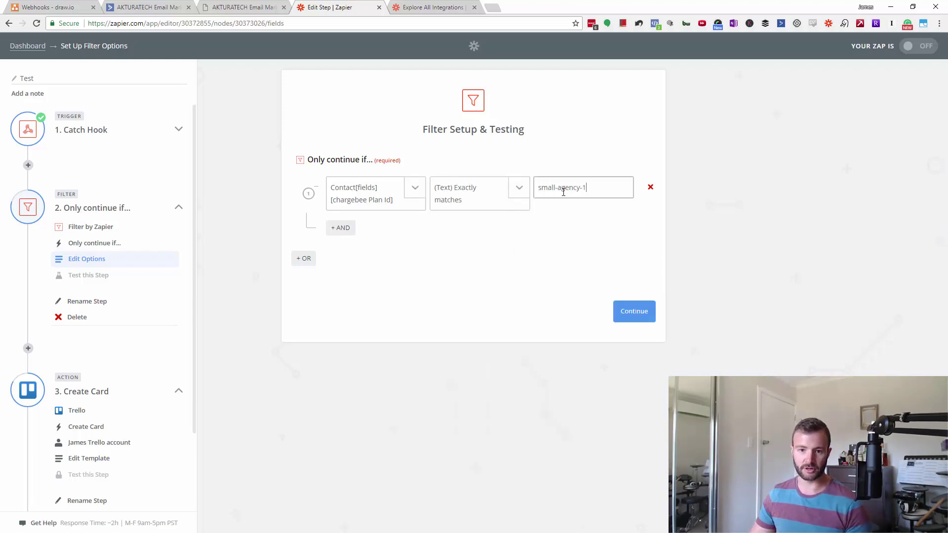
{"action": "left_click", "coordinate": [414, 192]}
{"action": "left_click", "coordinate": [782, 255]}
{"action": "left_click", "coordinate": [636, 311]}
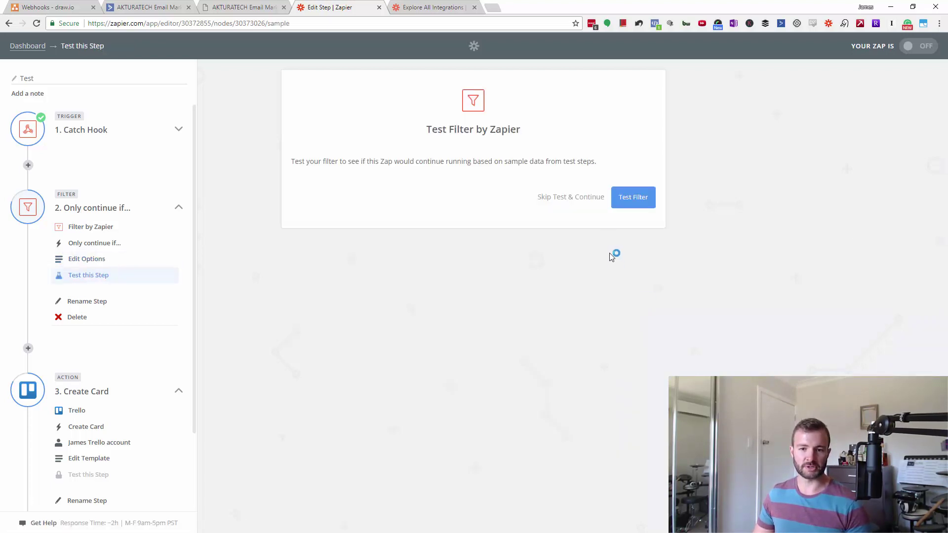
Step: Test the filter on the sample data and, after it passes, finish the filter step
{"action": "left_click", "coordinate": [630, 203]}
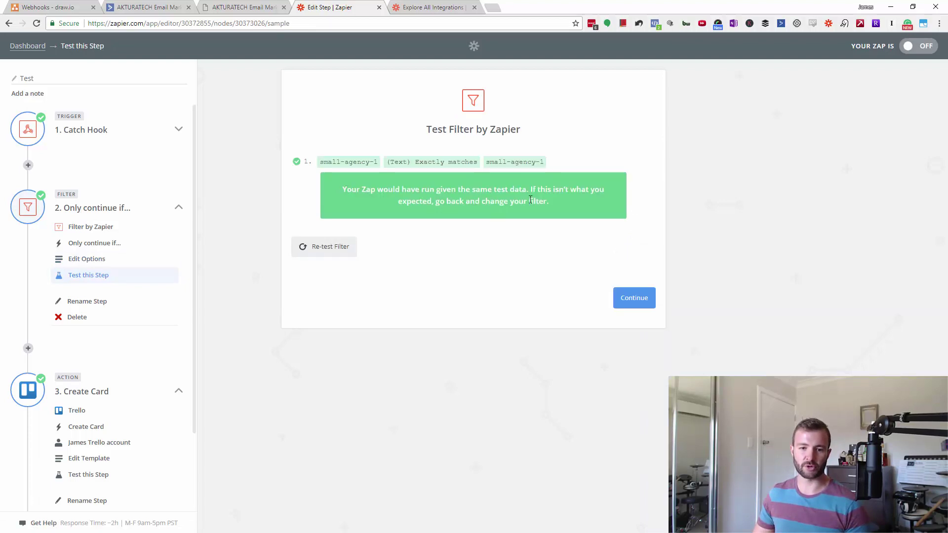
{"action": "left_click", "coordinate": [646, 298]}
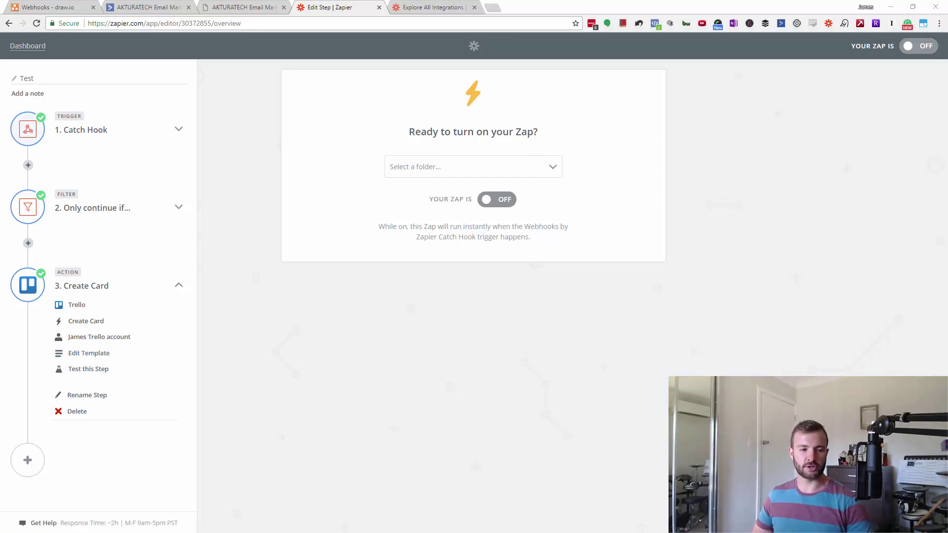
Step: Reopen the filter and add an AND rule: Contact[fields][last Referral Credit] (Number) Greater than 10
{"action": "left_click", "coordinate": [179, 208]}
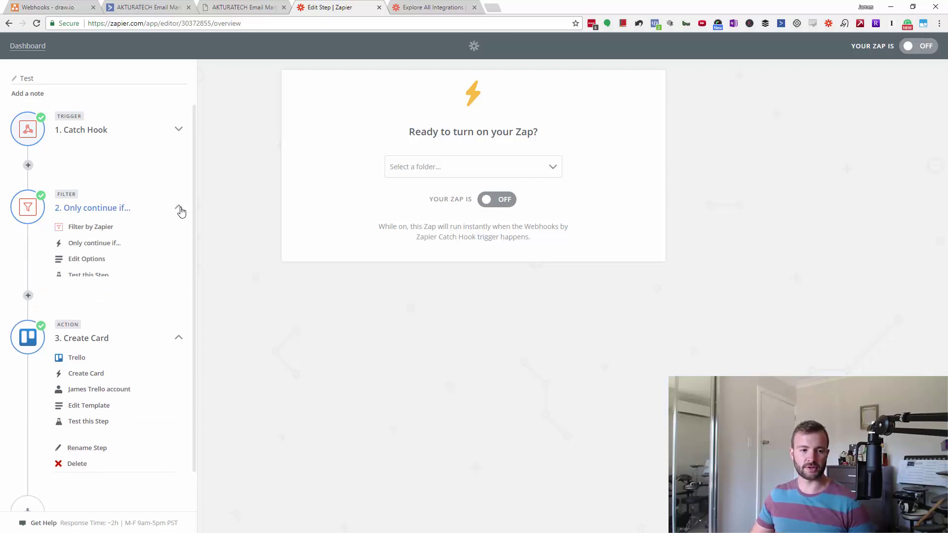
{"action": "left_click", "coordinate": [99, 257]}
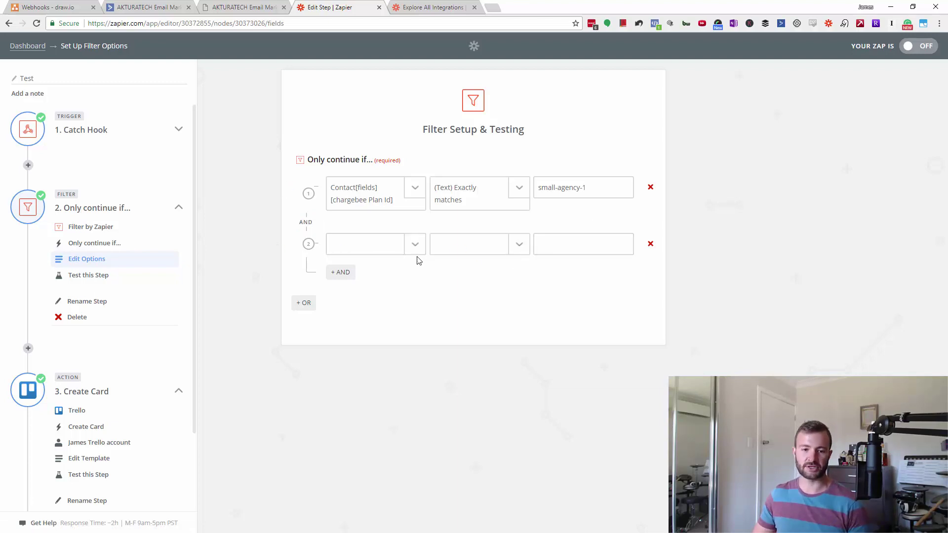
{"action": "left_click", "coordinate": [407, 245]}
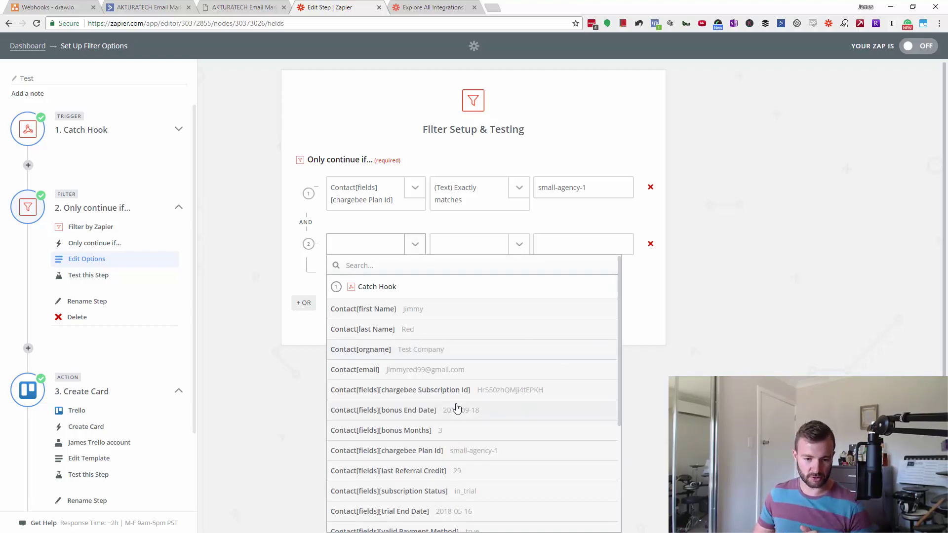
{"action": "left_click", "coordinate": [451, 471]}
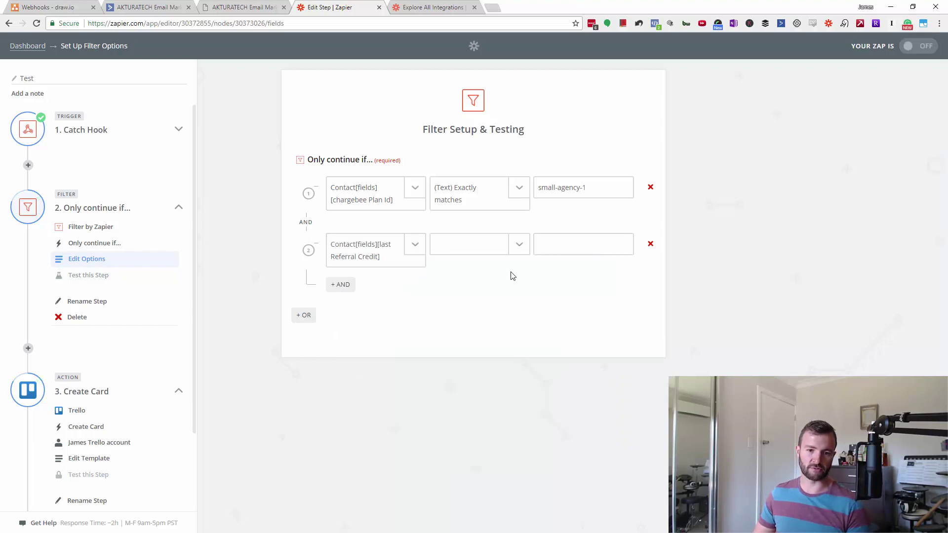
{"action": "left_click", "coordinate": [516, 244]}
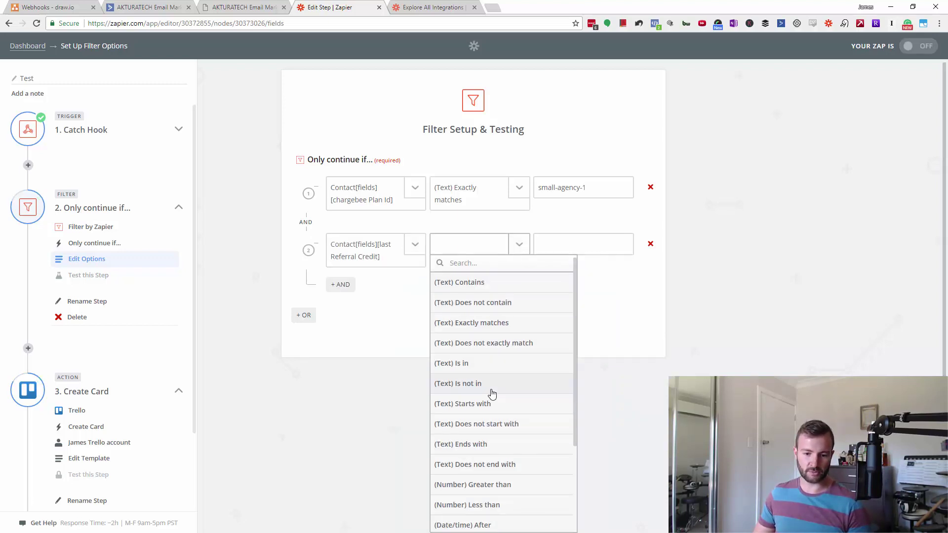
{"action": "scroll", "coordinate": [492, 394], "scroll_direction": "down", "scroll_amount": 1}
{"action": "left_click", "coordinate": [501, 438]}
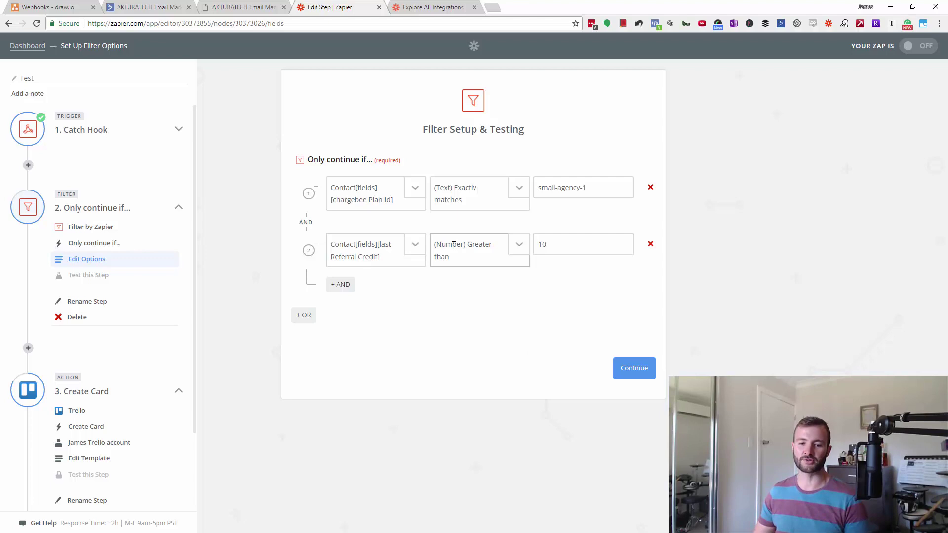
Step: Add a third AND row using Contact[fields][trial End Date] as its field
{"action": "left_click", "coordinate": [346, 285]}
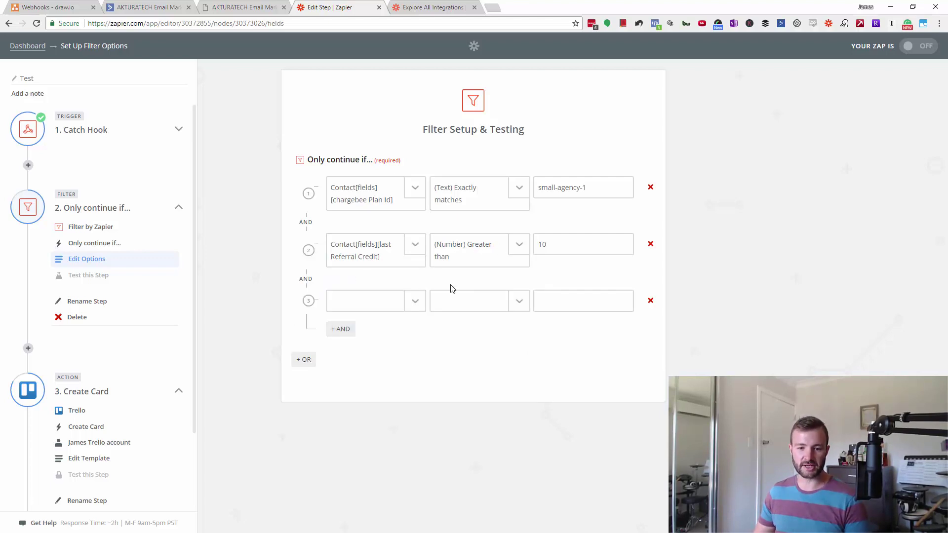
{"action": "left_click", "coordinate": [516, 302]}
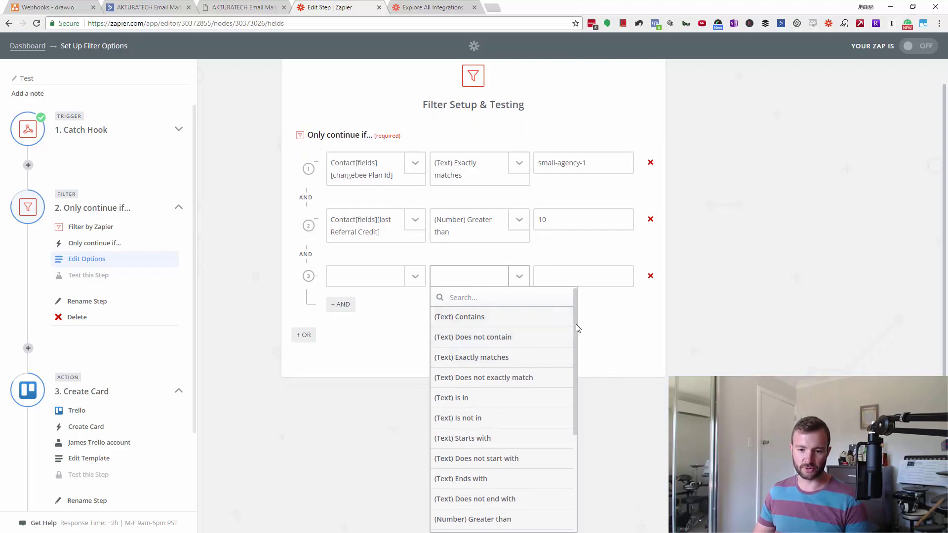
{"action": "left_click_drag", "start_coordinate": [575, 324], "coordinate": [576, 328]}
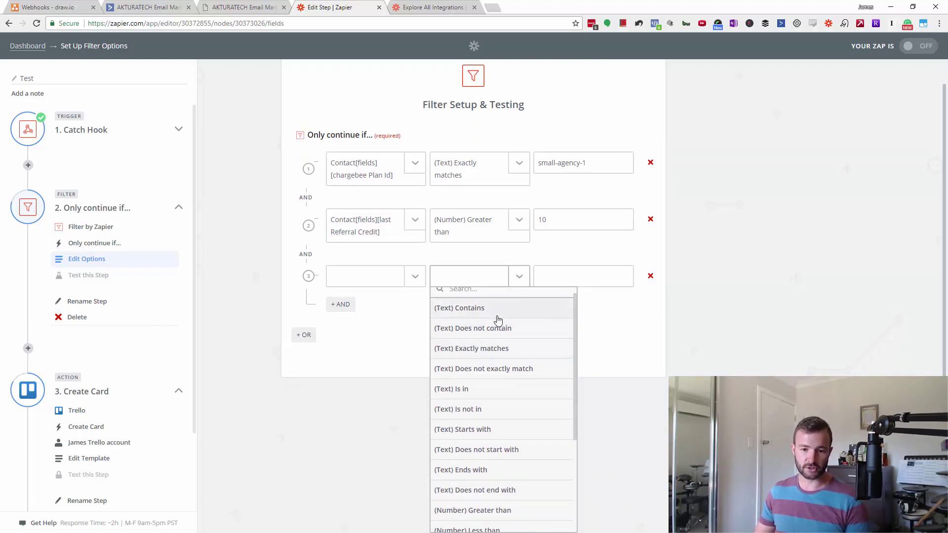
{"action": "scroll", "coordinate": [506, 401], "scroll_direction": "down", "scroll_amount": 2}
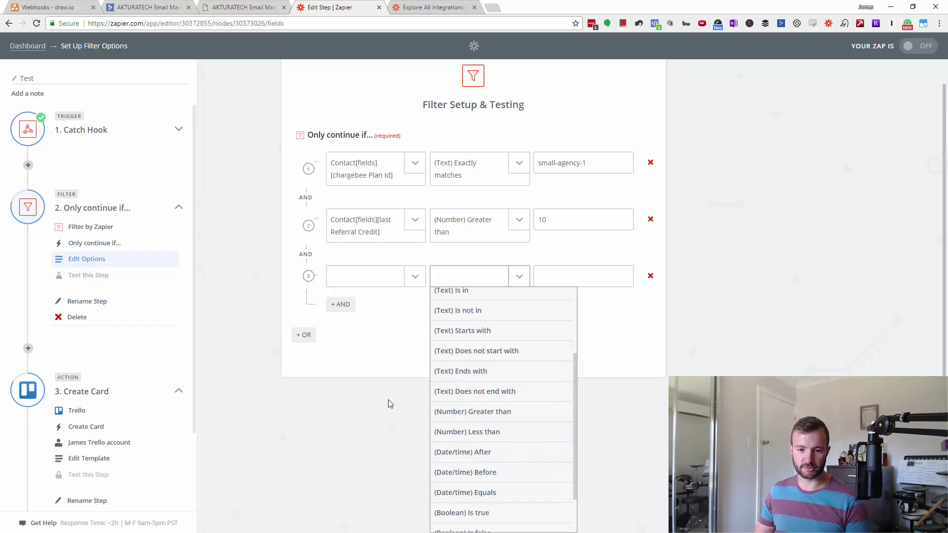
{"action": "left_click", "coordinate": [408, 284]}
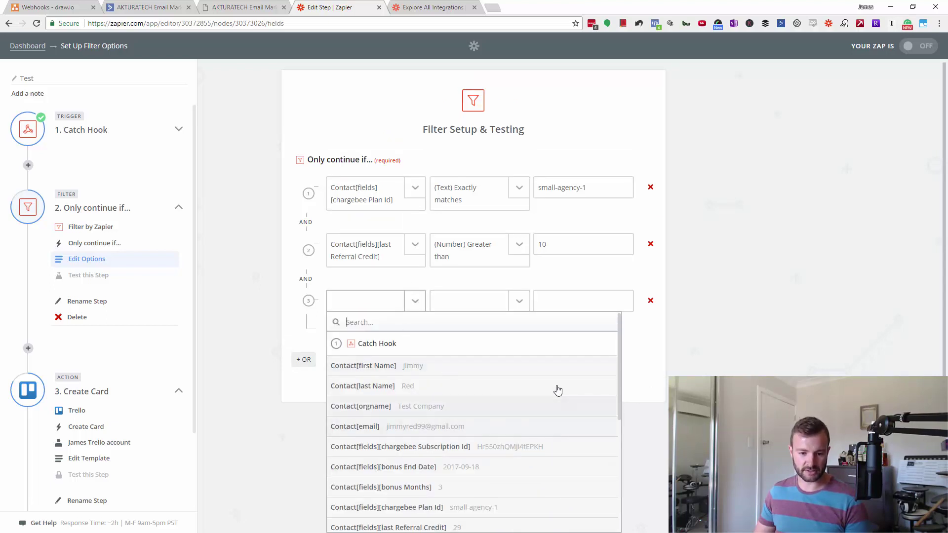
{"action": "scroll", "coordinate": [555, 395], "scroll_direction": "down", "scroll_amount": 2}
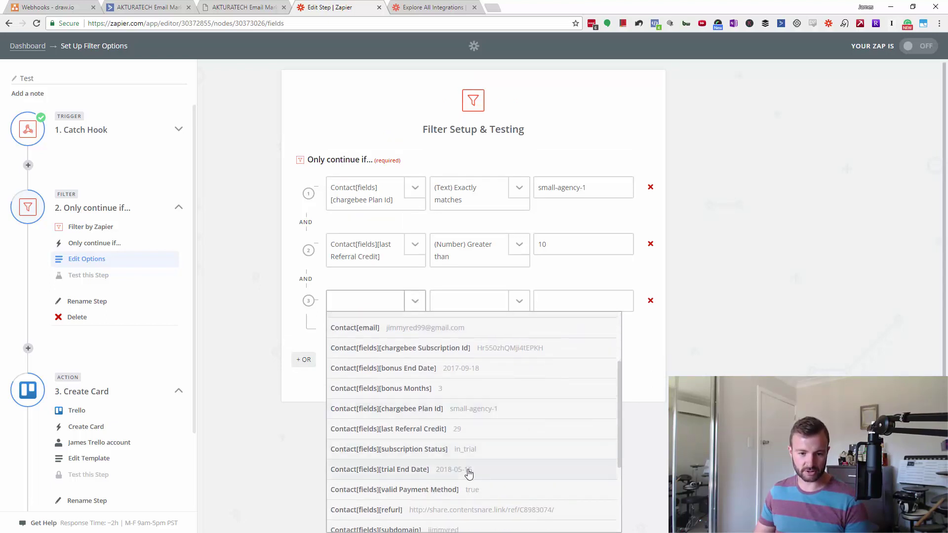
{"action": "left_click", "coordinate": [469, 474]}
Step: Set the third condition to (Date/time) After with the value now
{"action": "left_click", "coordinate": [522, 306]}
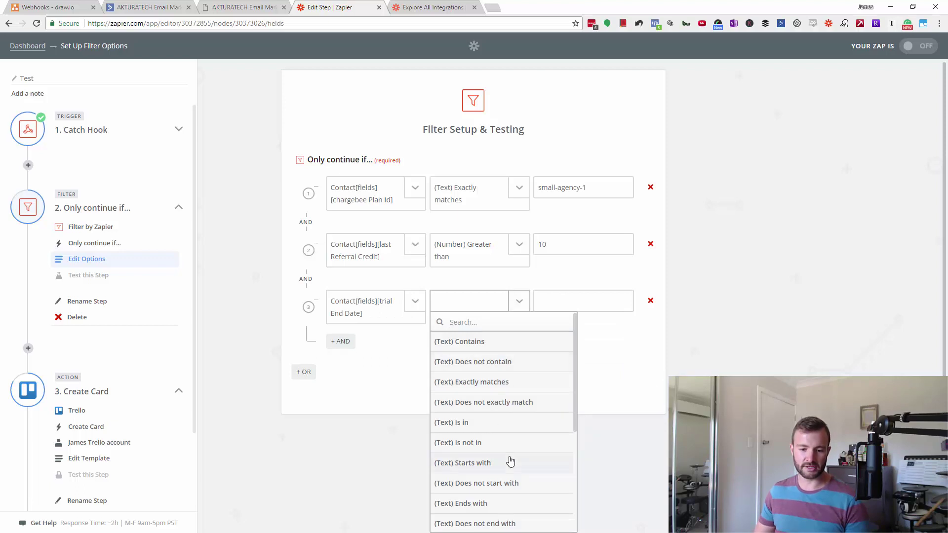
{"action": "scroll", "coordinate": [508, 459], "scroll_direction": "down", "scroll_amount": 4}
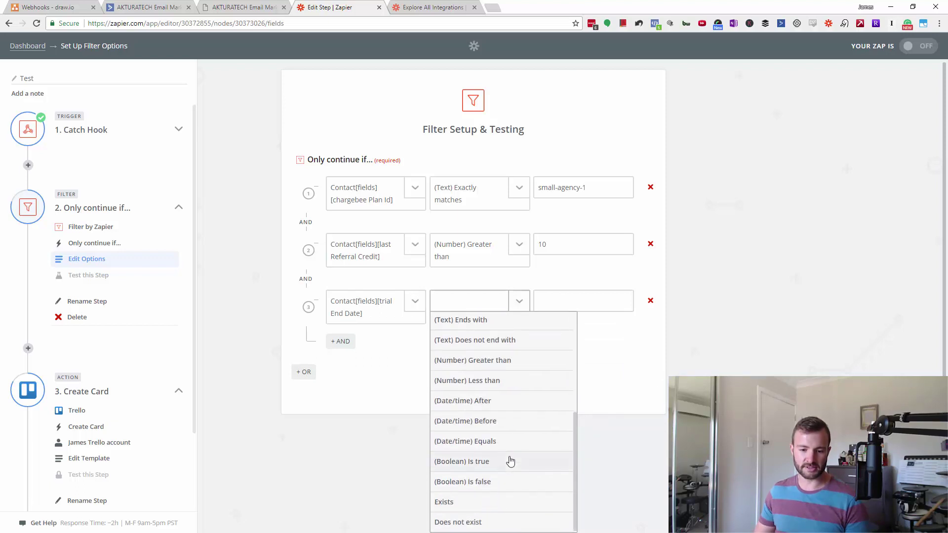
{"action": "left_click", "coordinate": [503, 401]}
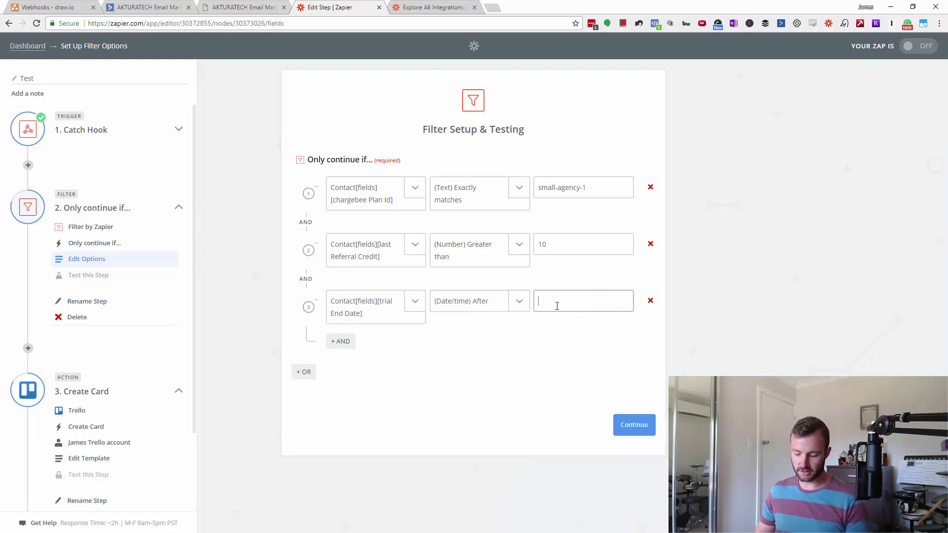
{"action": "left_click", "coordinate": [557, 306]}
{"action": "type", "text": "now"}
{"action": "left_click", "coordinate": [563, 327]}
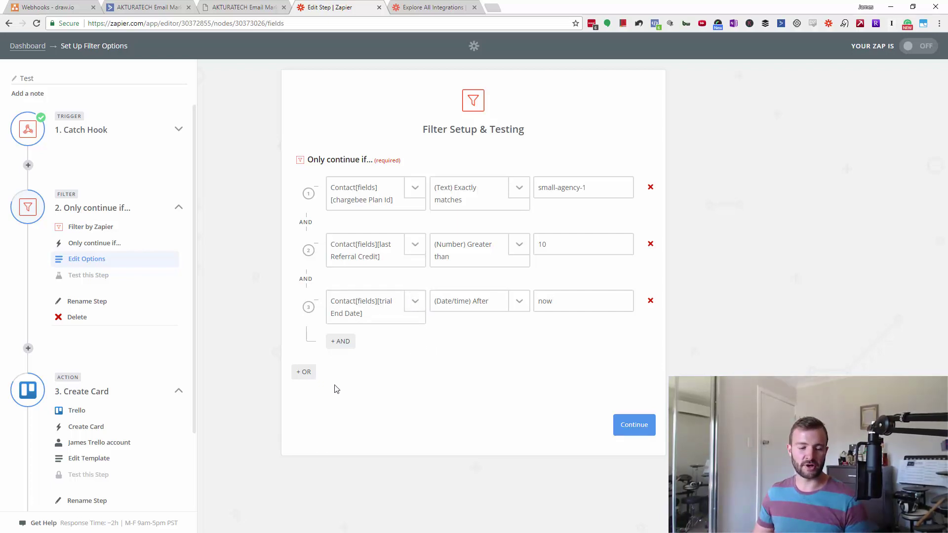
Step: Add an OR group with the condition Contact[first Name] (Text) Contains
{"action": "left_click", "coordinate": [304, 372]}
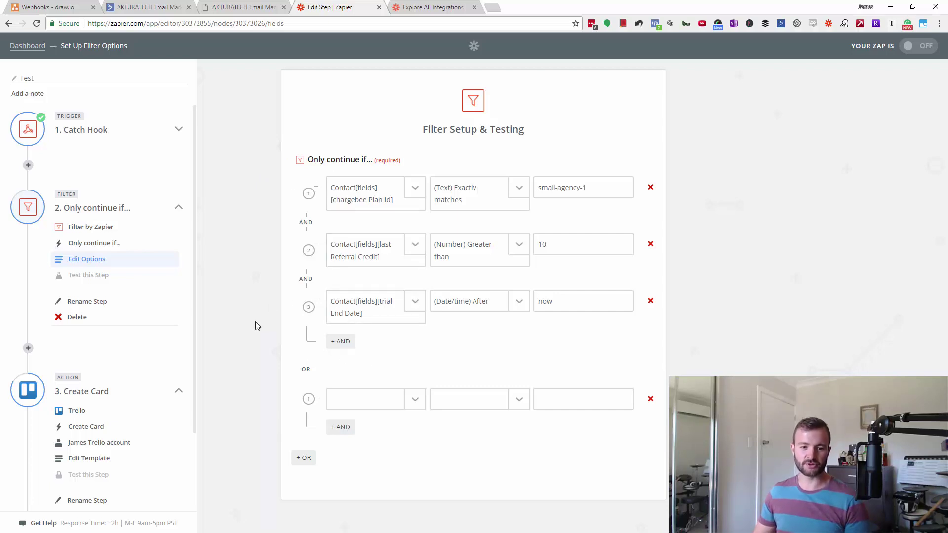
{"action": "left_click", "coordinate": [386, 403]}
{"action": "left_click", "coordinate": [410, 447]}
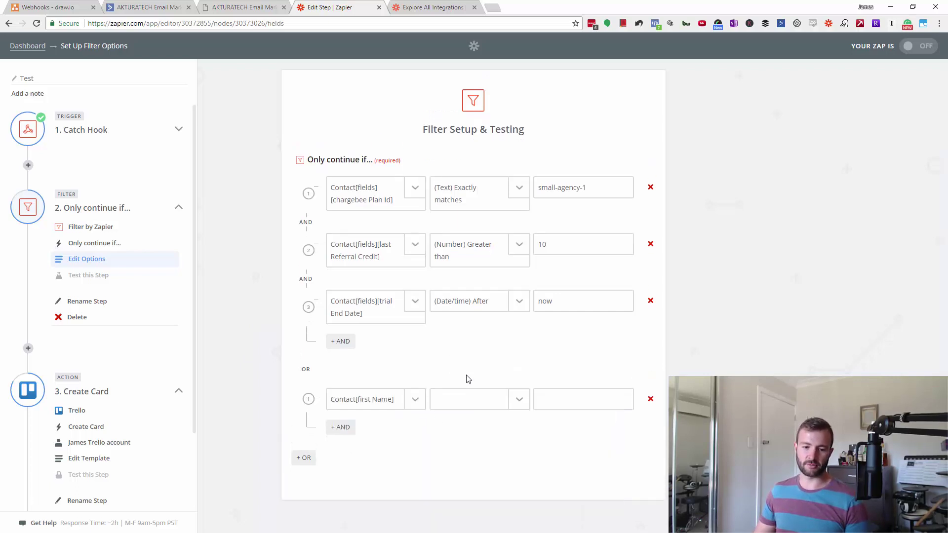
{"action": "left_click", "coordinate": [469, 399]}
{"action": "left_click", "coordinate": [473, 438]}
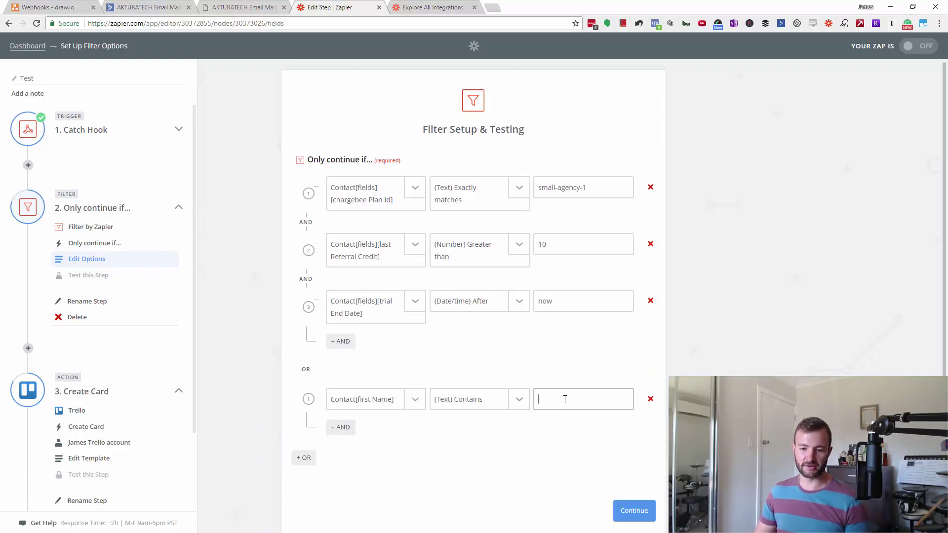
Step: Enter the test contact's first name as the OR condition's value, fixing a typo
{"action": "type", "text": "Jimmhy"}
{"action": "key", "text": "BackSpace"}
{"action": "key", "text": "BackSpace"}
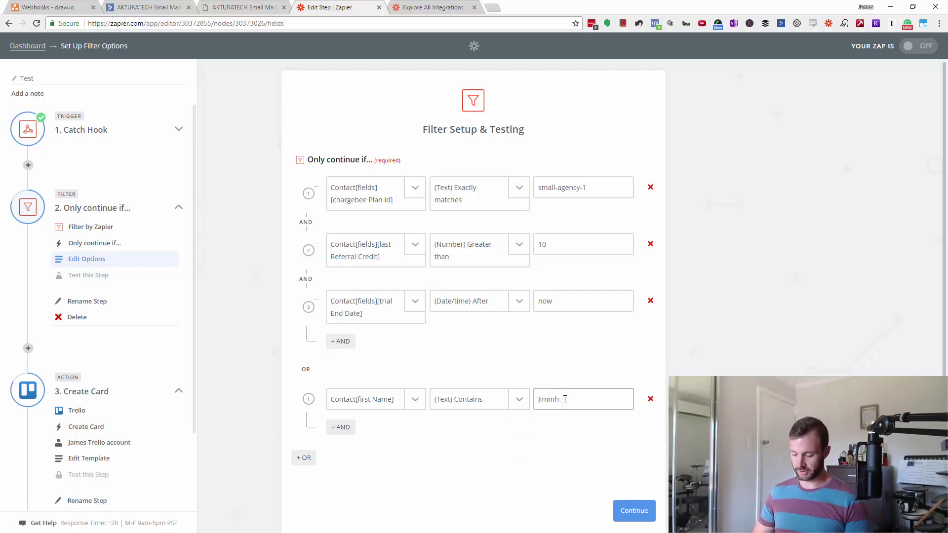
{"action": "type", "text": "y"}
{"action": "scroll", "coordinate": [644, 407], "scroll_direction": "down", "scroll_amount": 1}
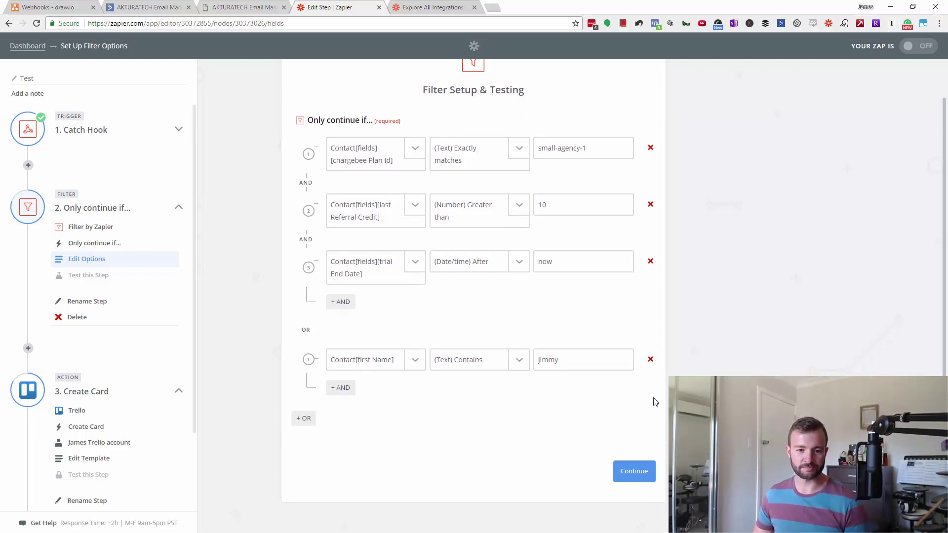
{"action": "scroll", "coordinate": [652, 401], "scroll_direction": "up", "scroll_amount": 1}
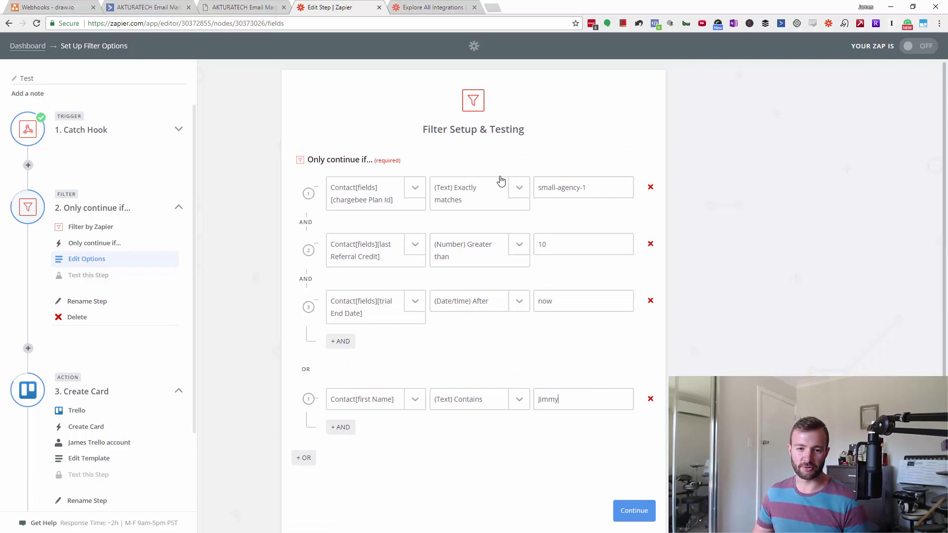
{"action": "left_click_drag", "start_coordinate": [300, 369], "coordinate": [403, 434]}
{"action": "left_click", "coordinate": [389, 430]}
{"action": "double_click", "coordinate": [305, 370]}
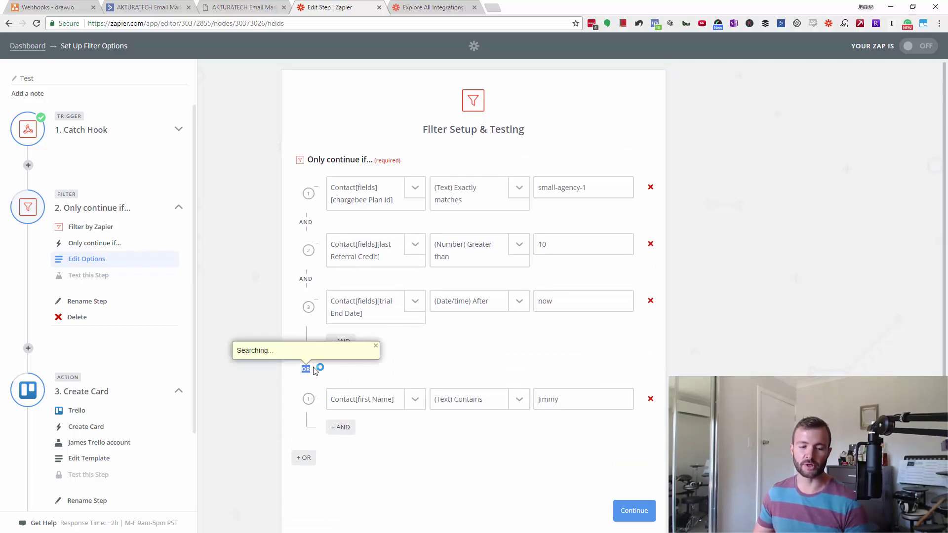
{"action": "left_click", "coordinate": [320, 378]}
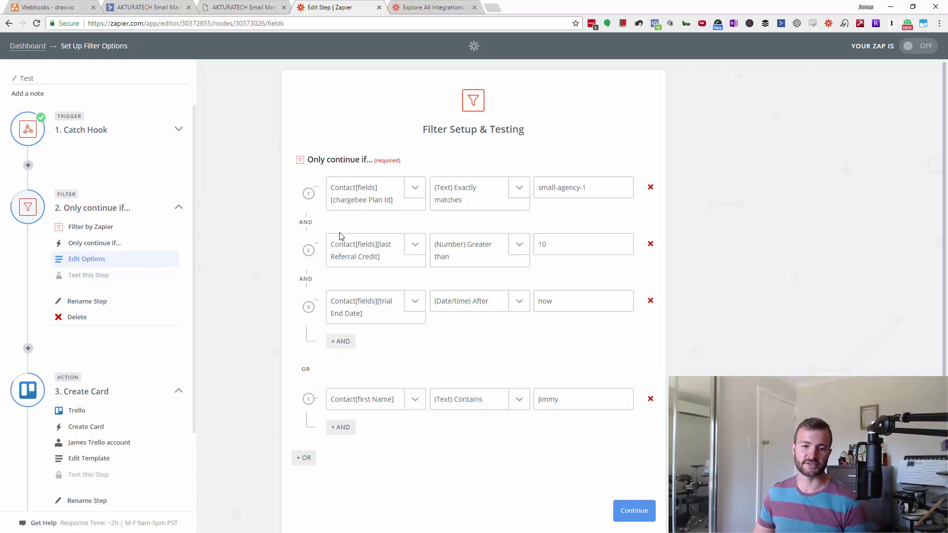
{"action": "scroll", "coordinate": [778, 279], "scroll_direction": "down", "scroll_amount": 1}
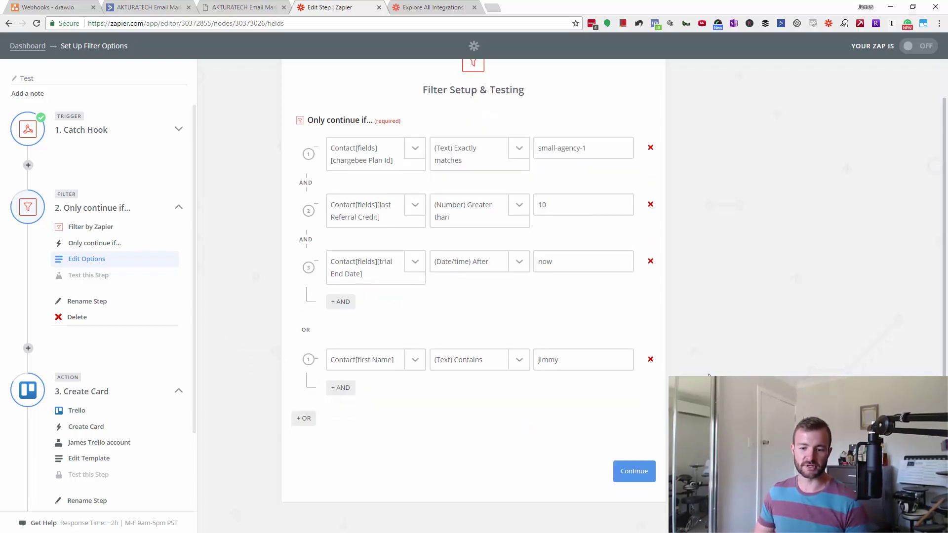
Step: Save the four filter conditions and run Test Filter on the sample data
{"action": "left_click", "coordinate": [637, 473]}
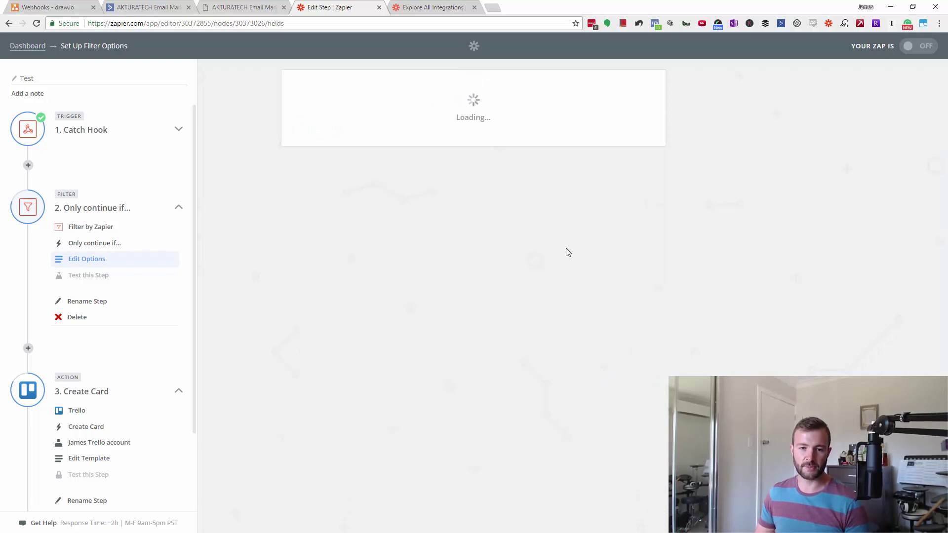
{"action": "left_click", "coordinate": [630, 200]}
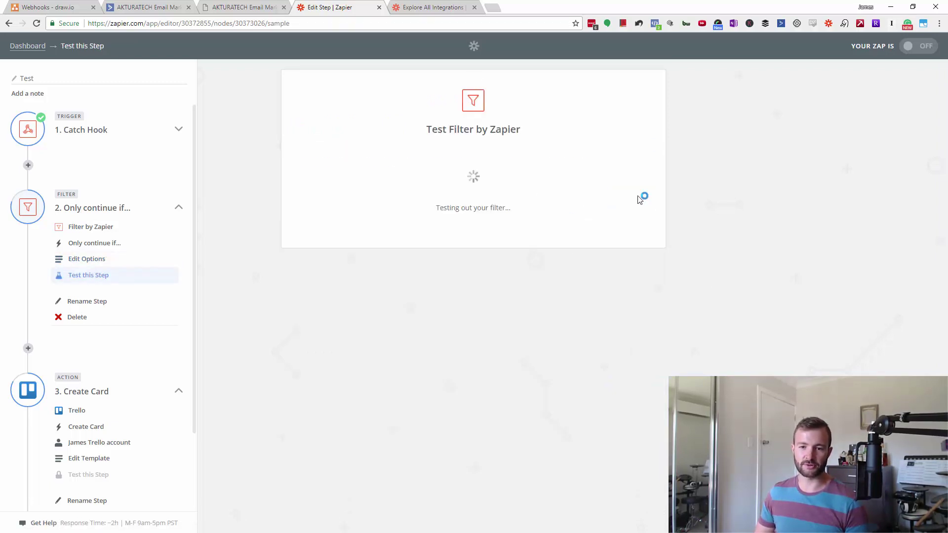